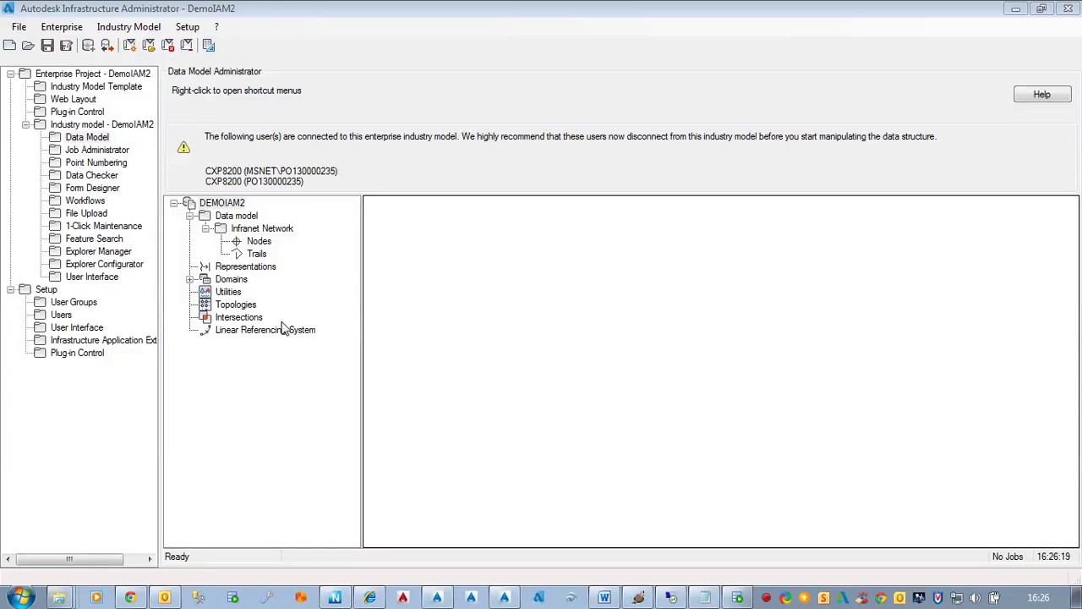
Start a new logical topology named NetworkTopl and fill in its Networktopology caption
click(228, 308)
right_click(228, 308)
mouse_move(292, 314)
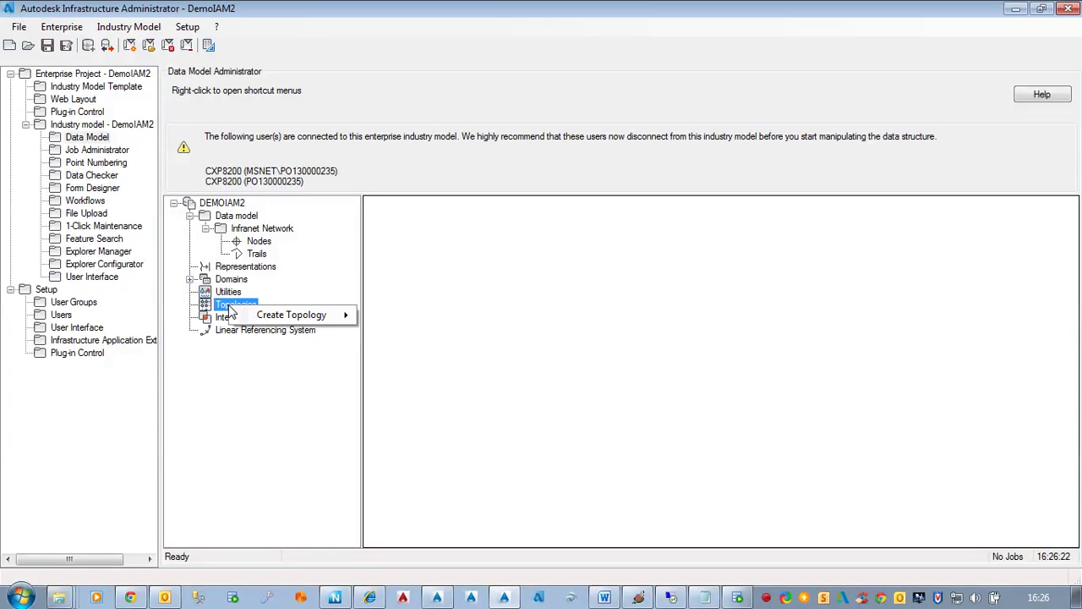
click(414, 334)
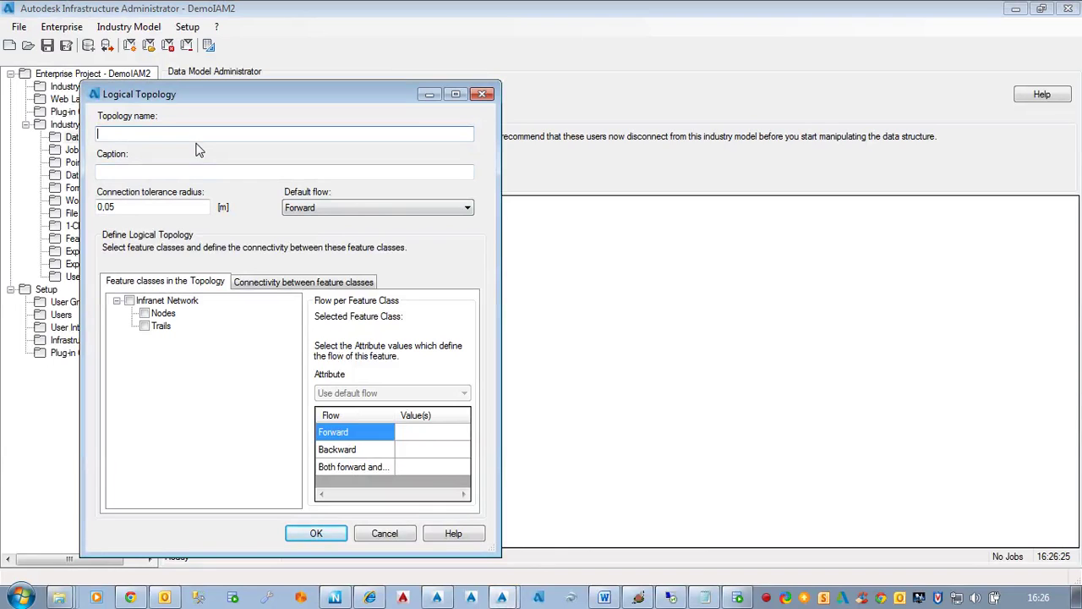
text(Network)
text(Toplogy)
click(177, 169)
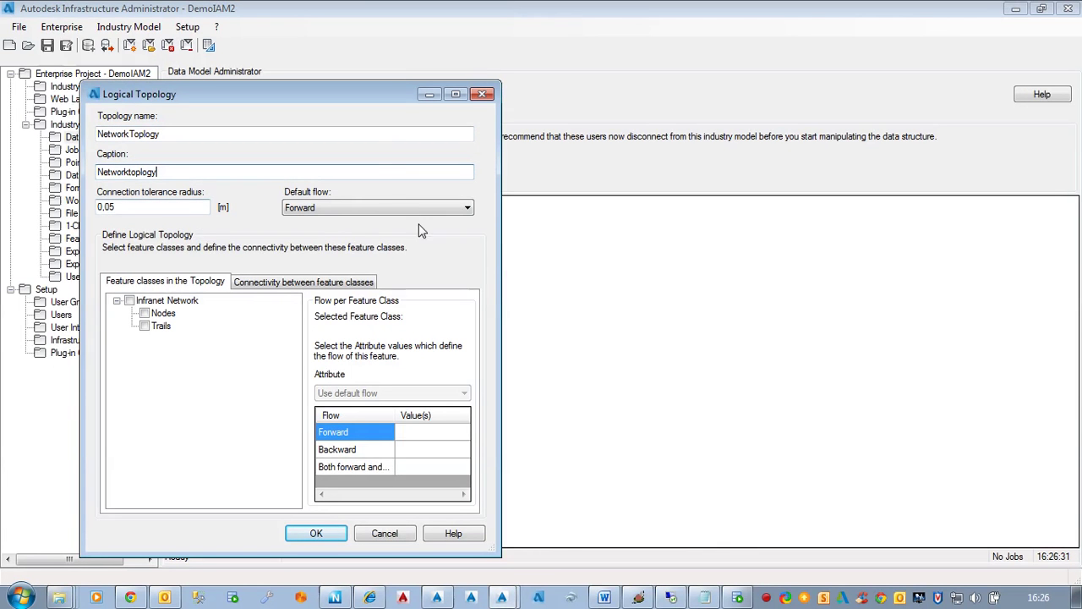
Include the Infranet Network Nodes and Trails, connect Trails to Nodes, and create the topology
click(129, 301)
click(315, 282)
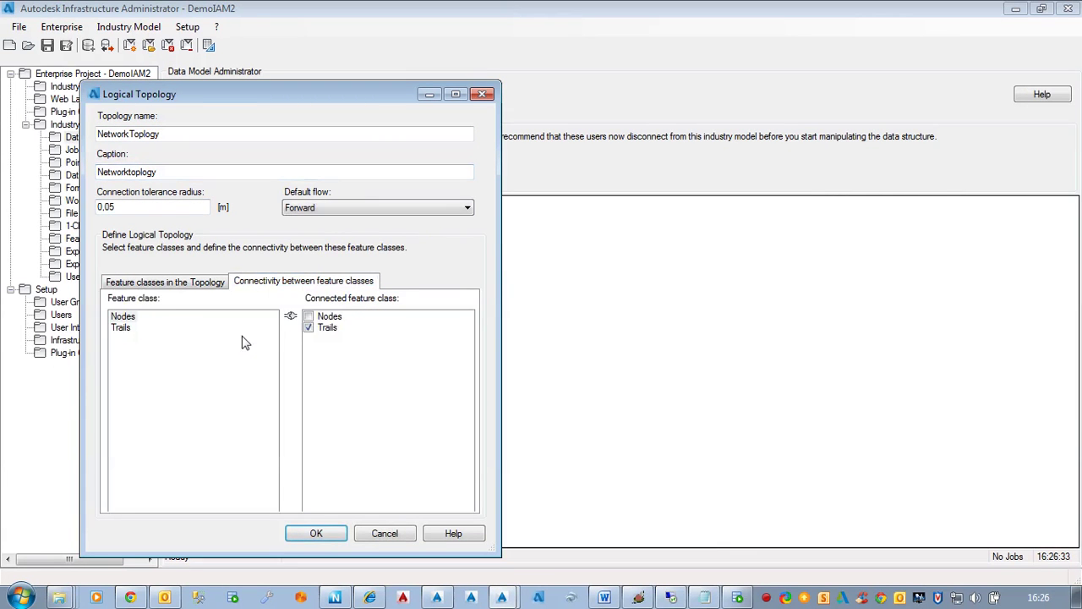
click(120, 319)
click(122, 328)
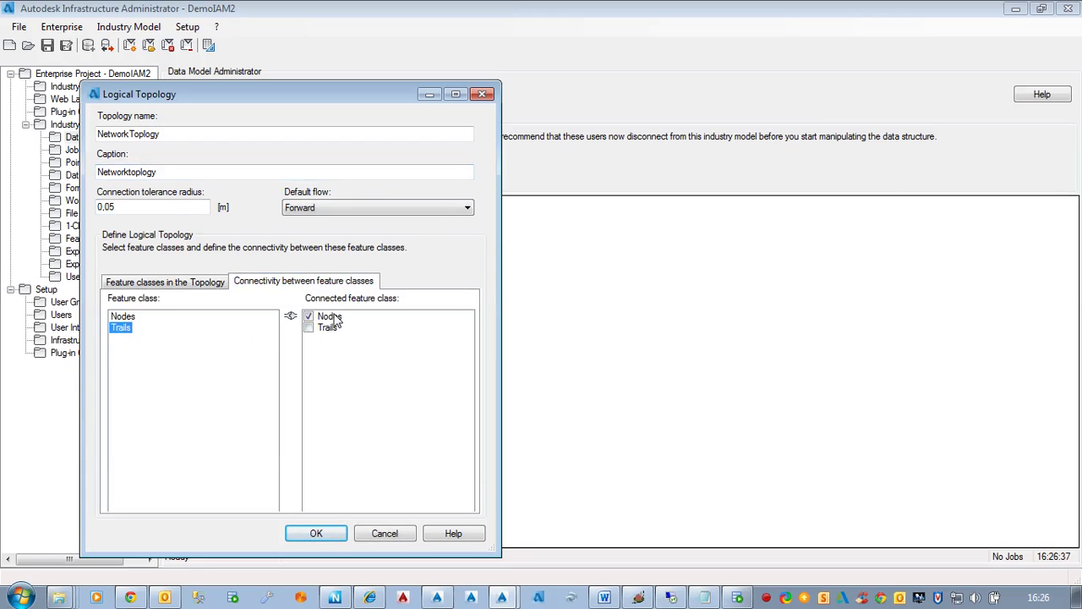
click(179, 284)
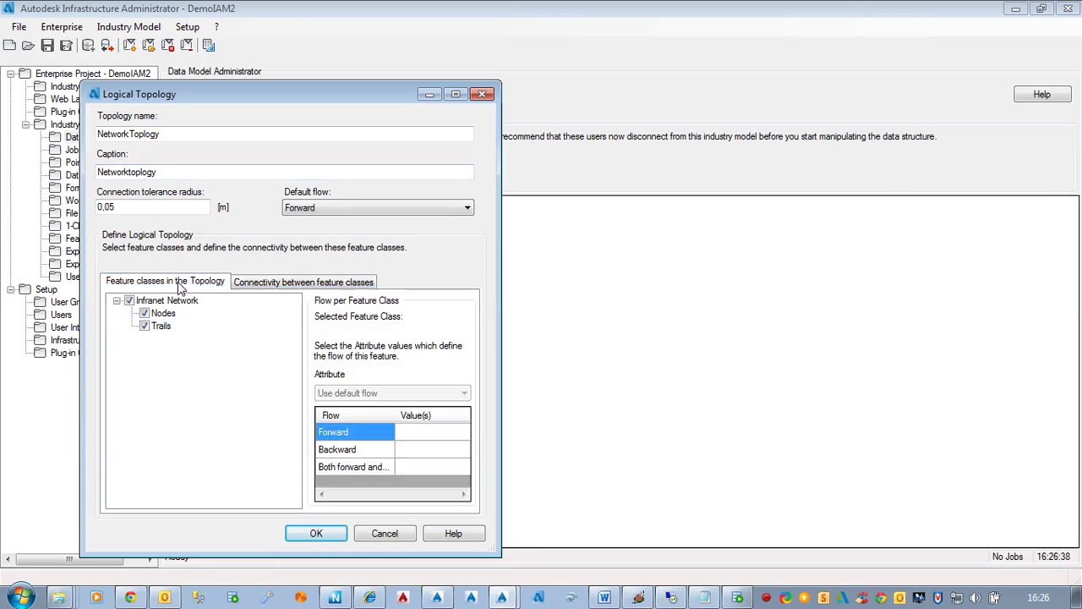
click(314, 533)
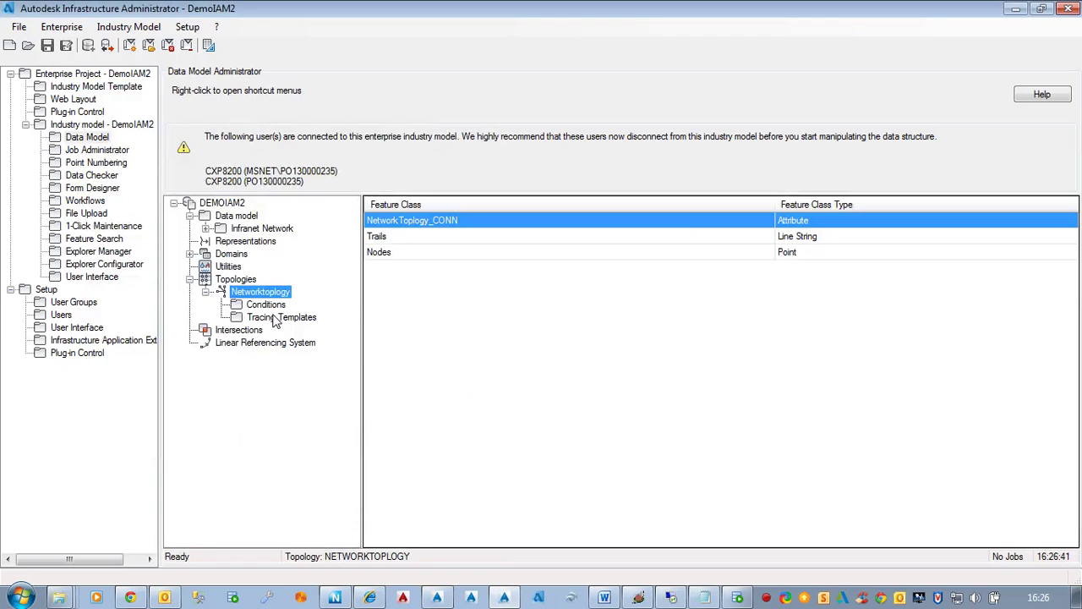
Inspect the NetworkToplogy_CONN table fields, then start initializing the Networktopology topology
right_click(253, 293)
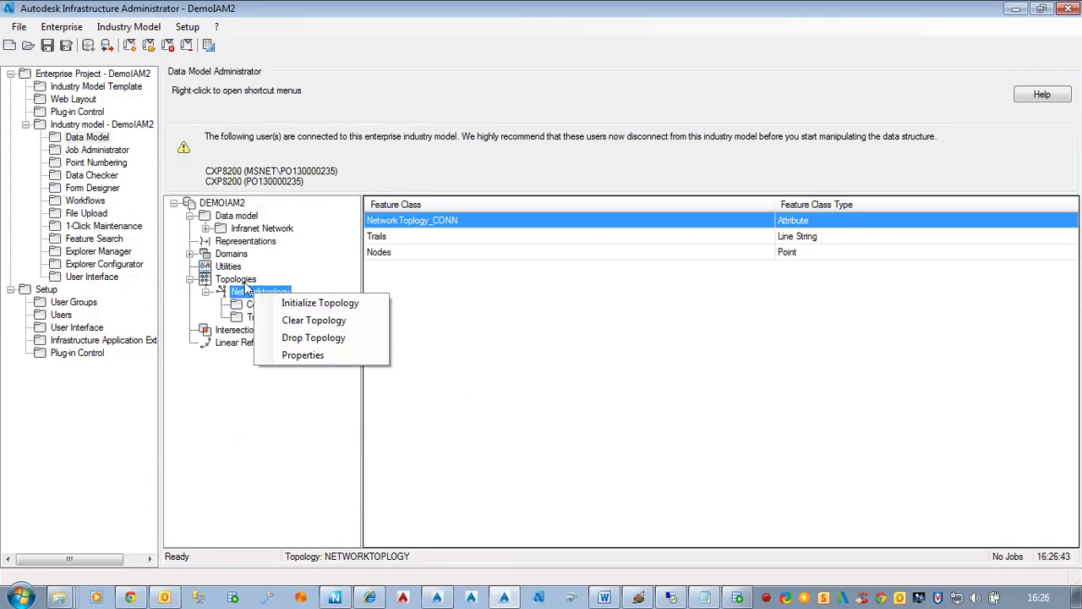
click(207, 229)
click(280, 243)
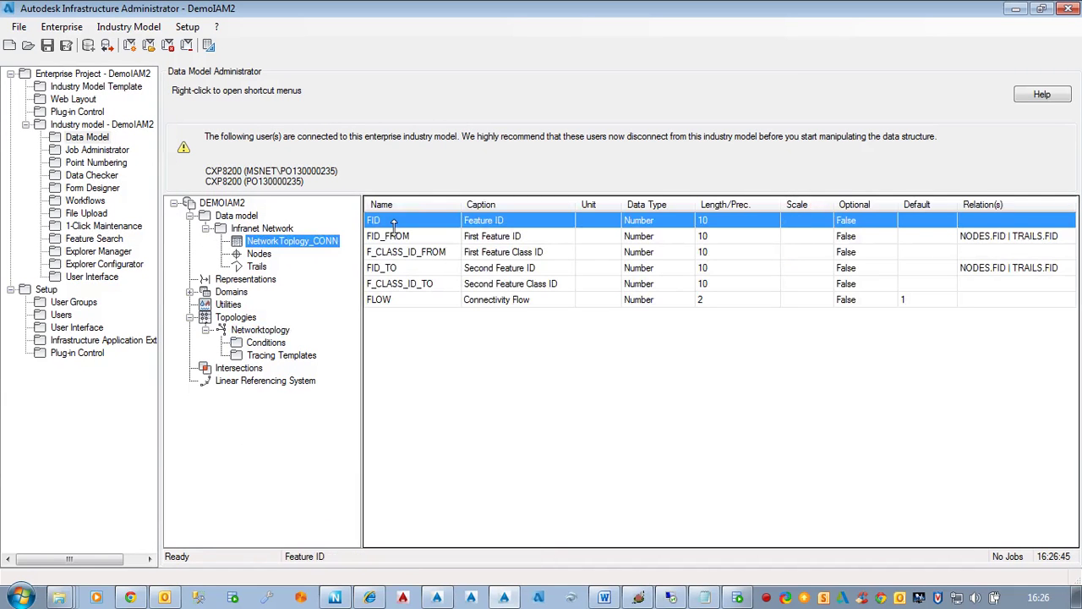
mouse_move(378, 299)
right_click(259, 329)
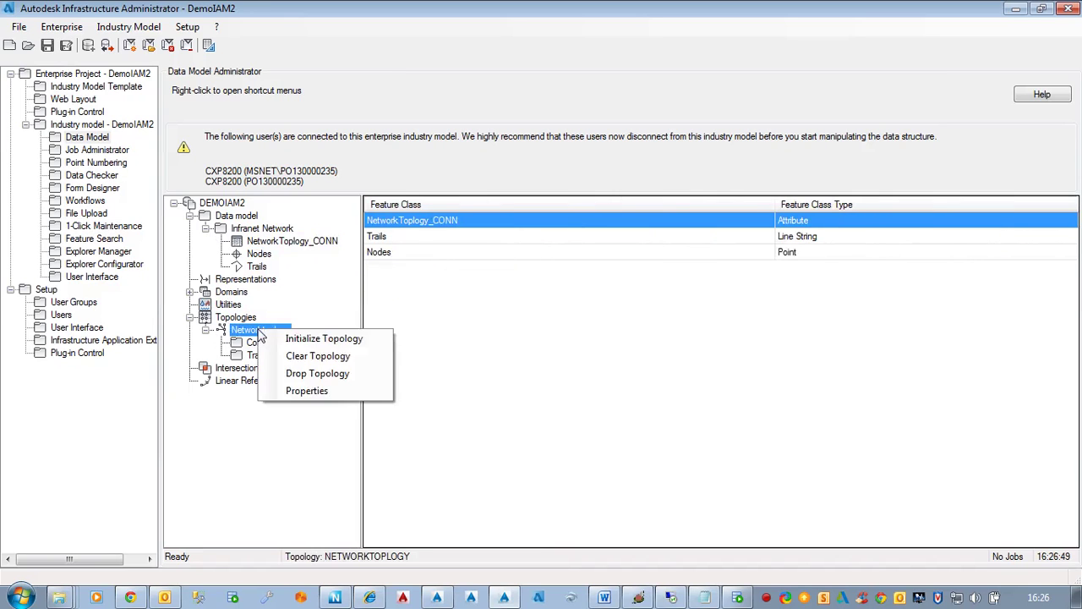
click(299, 338)
Confirm and complete the Networktopology initialization, then bring up AutoCAD Map 3D
click(608, 360)
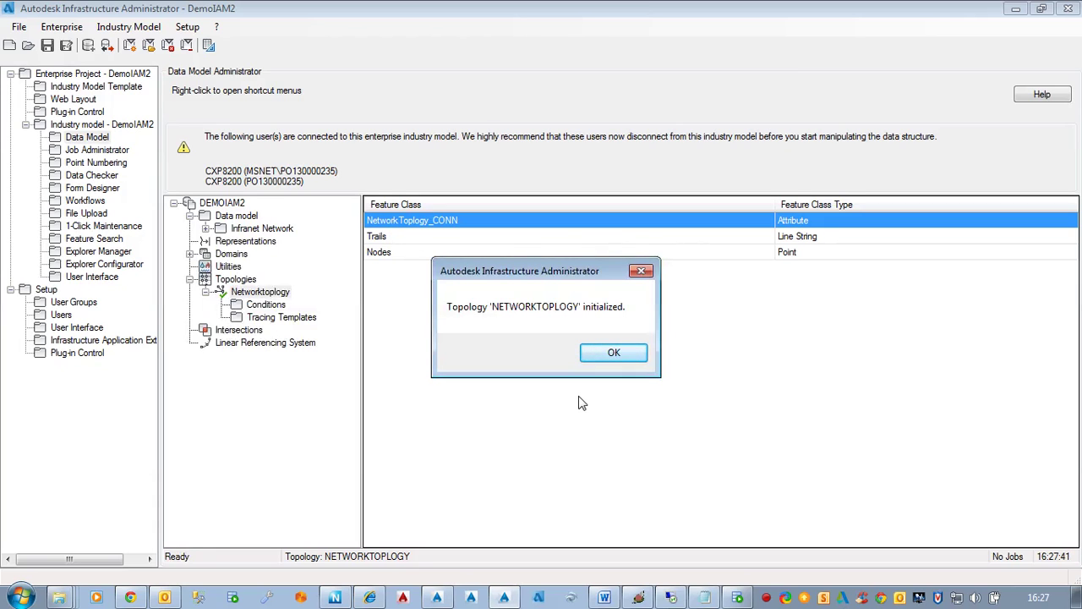
click(611, 355)
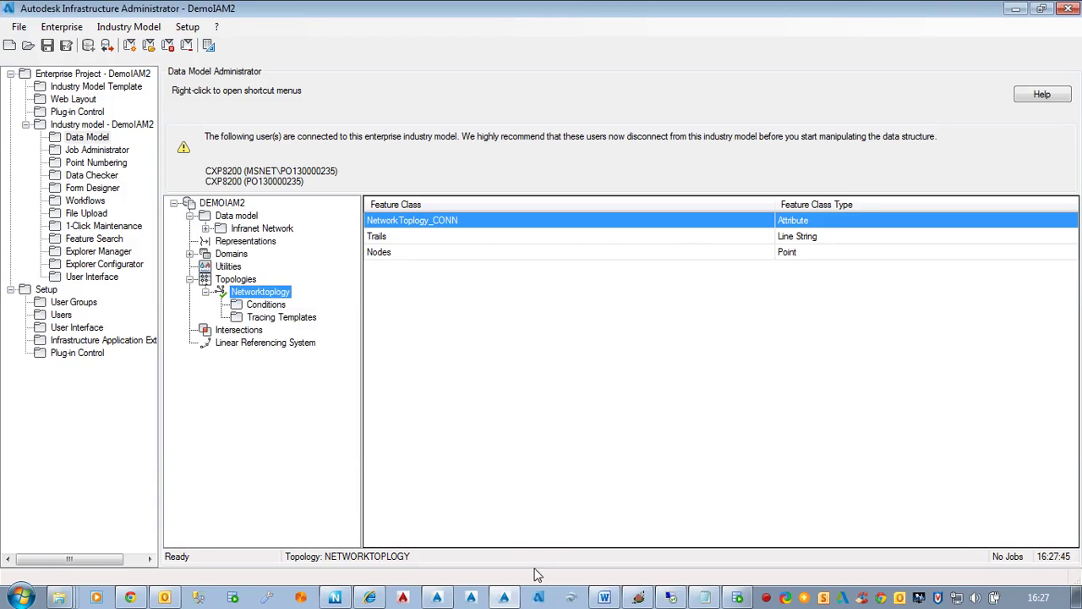
click(438, 599)
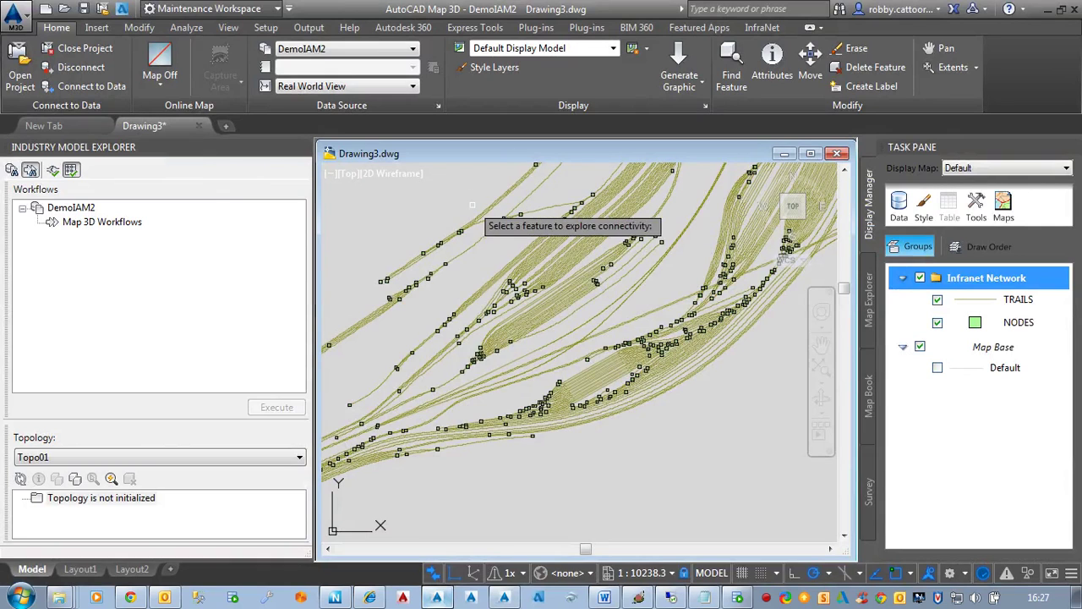
Disconnect from the industry model and remove the Infranet Network layer group from the map
click(51, 68)
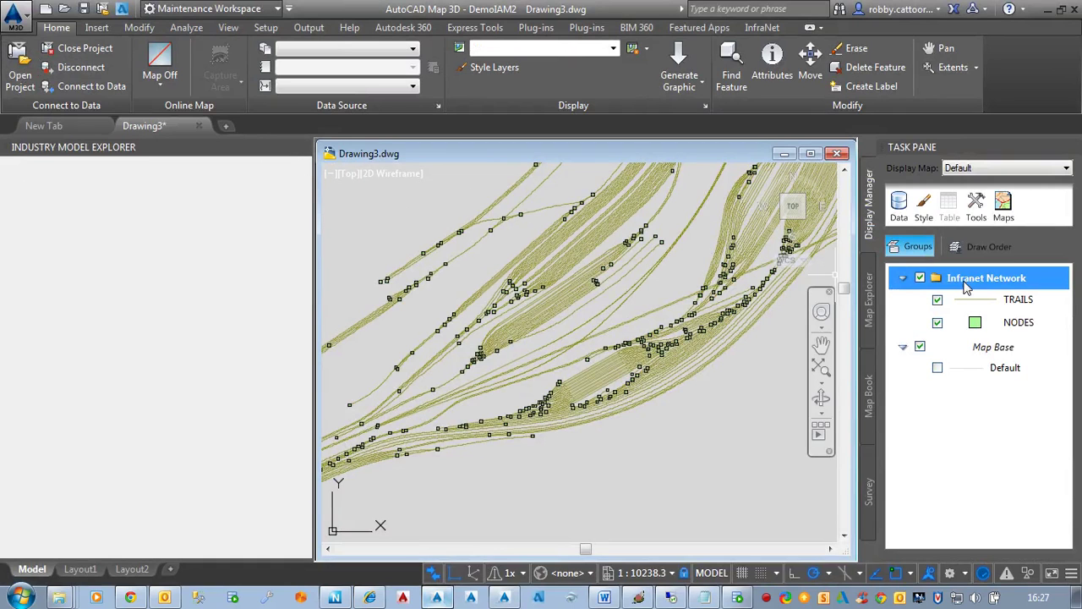
right_click(964, 278)
click(987, 332)
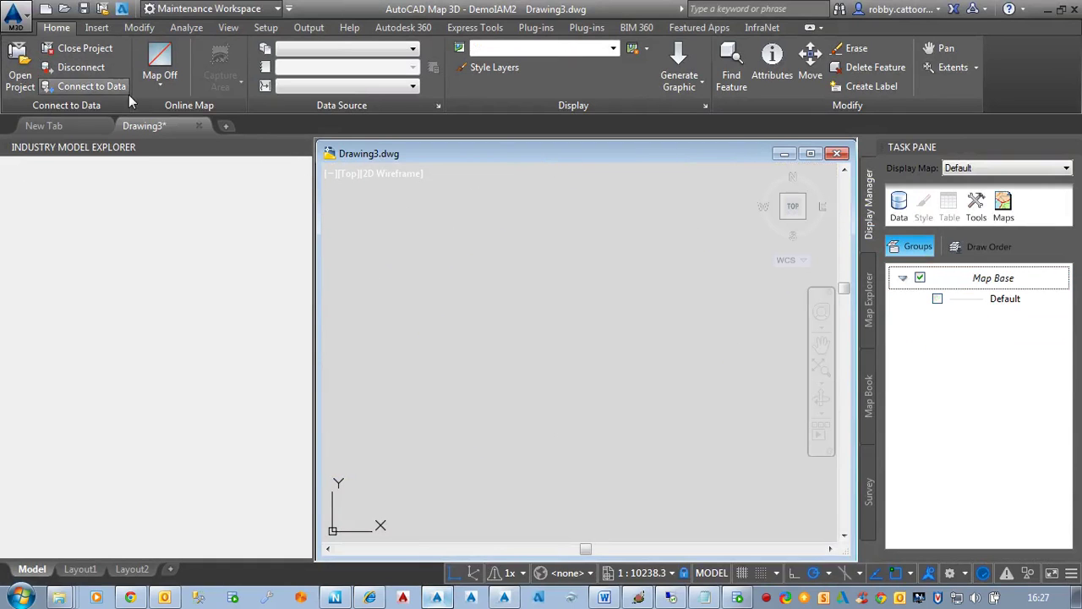
Log in to the enterprise industry model and open the DemoIAM2 project
click(20, 68)
click(467, 272)
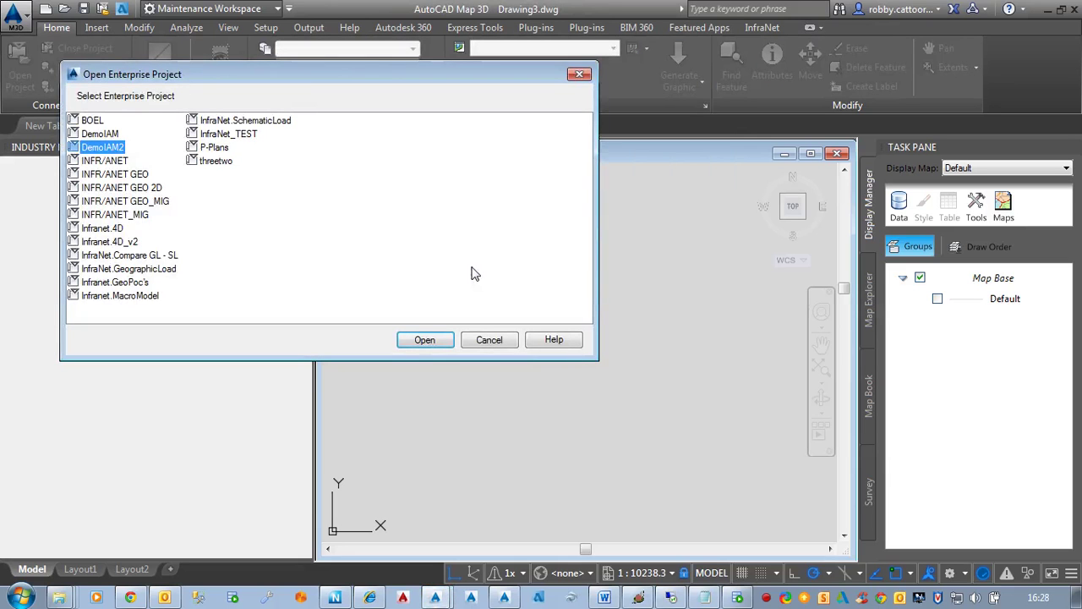
double_click(106, 150)
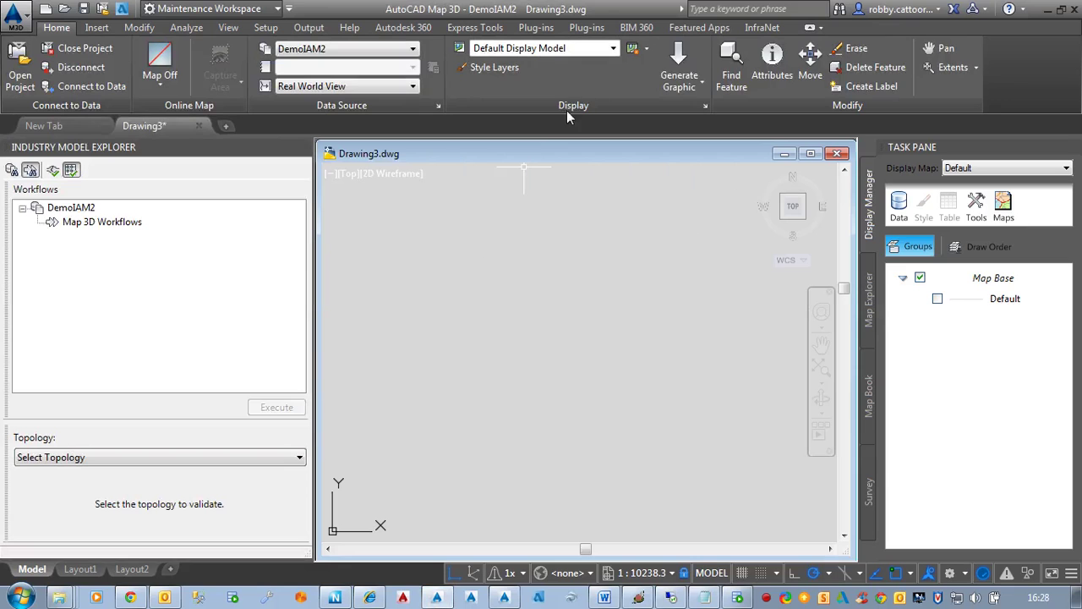
click(678, 68)
Generate the map graphics and zoom into the drawn network
click(580, 309)
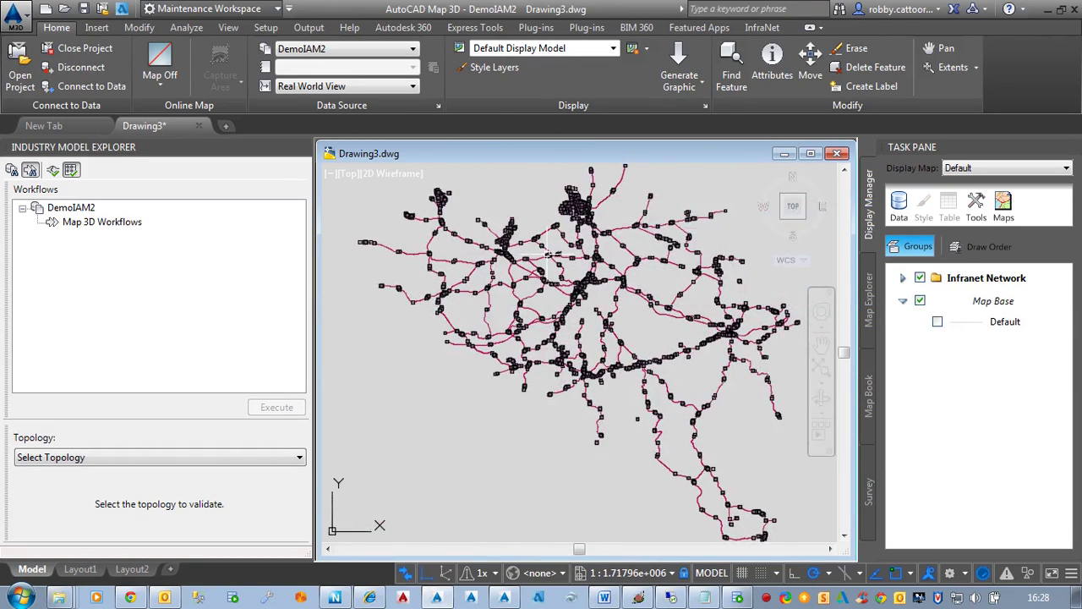
scroll(621, 272, up, 3)
scroll(621, 272, up, 4)
scroll(621, 272, up, 3)
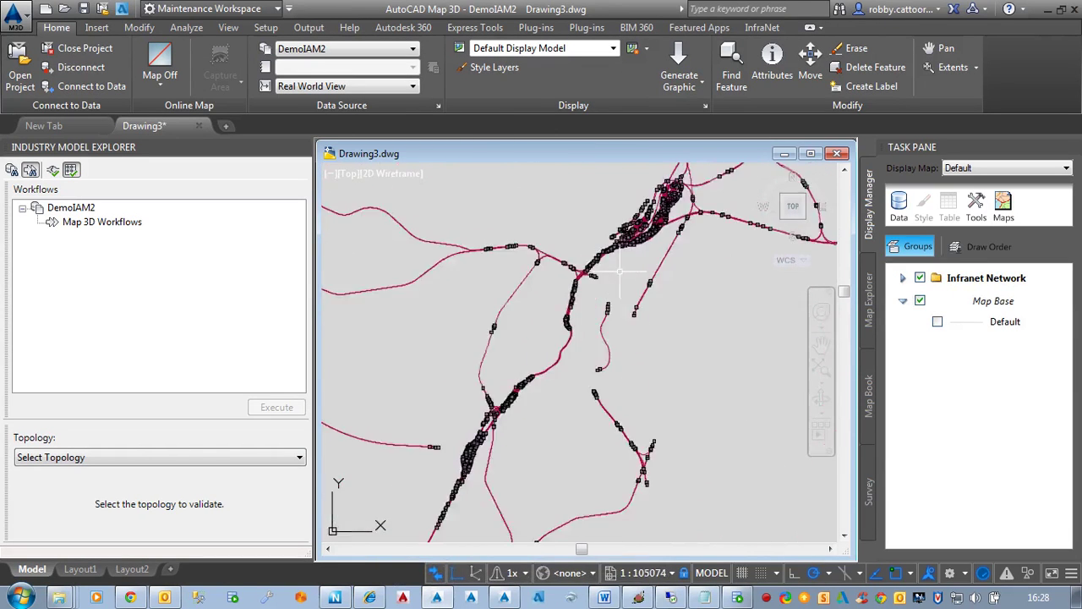
scroll(621, 273, up, 3)
Validate Networktopology, listing 4536 unconnected features, and enlarge the results panel
click(145, 458)
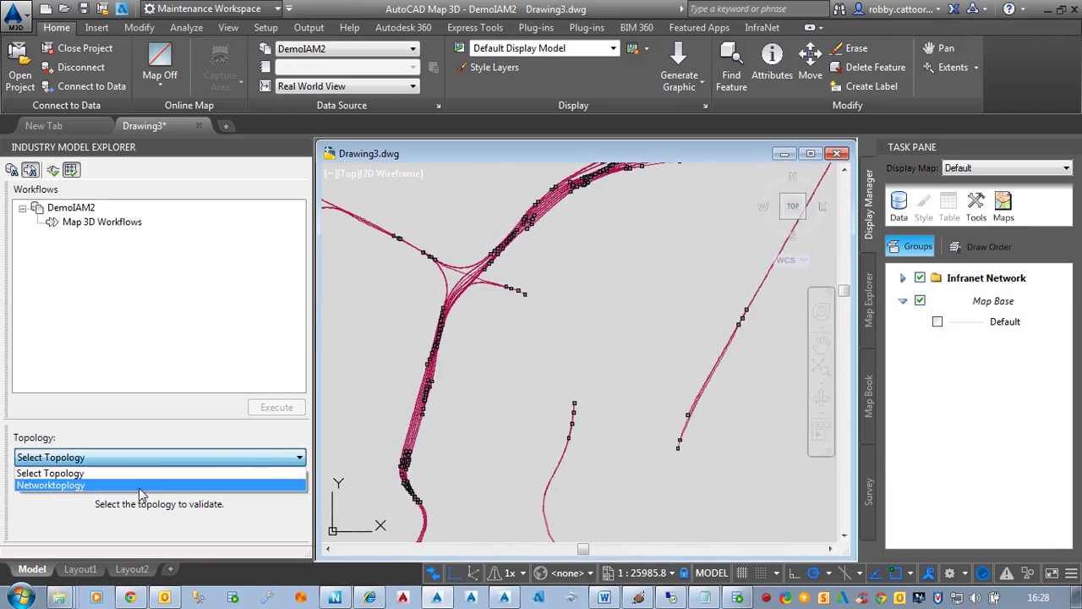
click(140, 486)
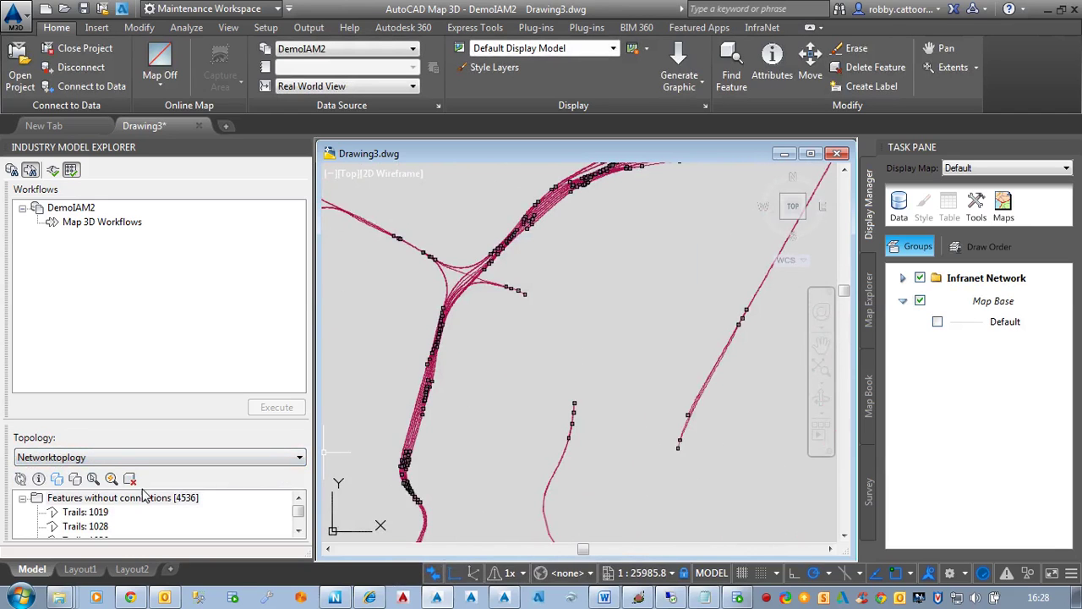
drag(156, 421, 161, 312)
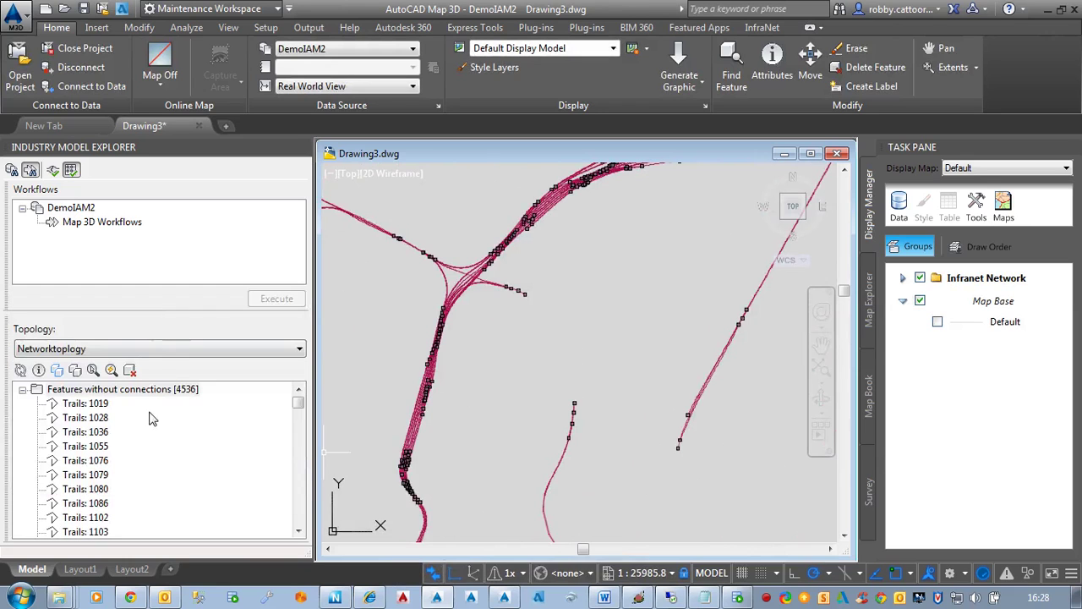
drag(296, 410, 301, 514)
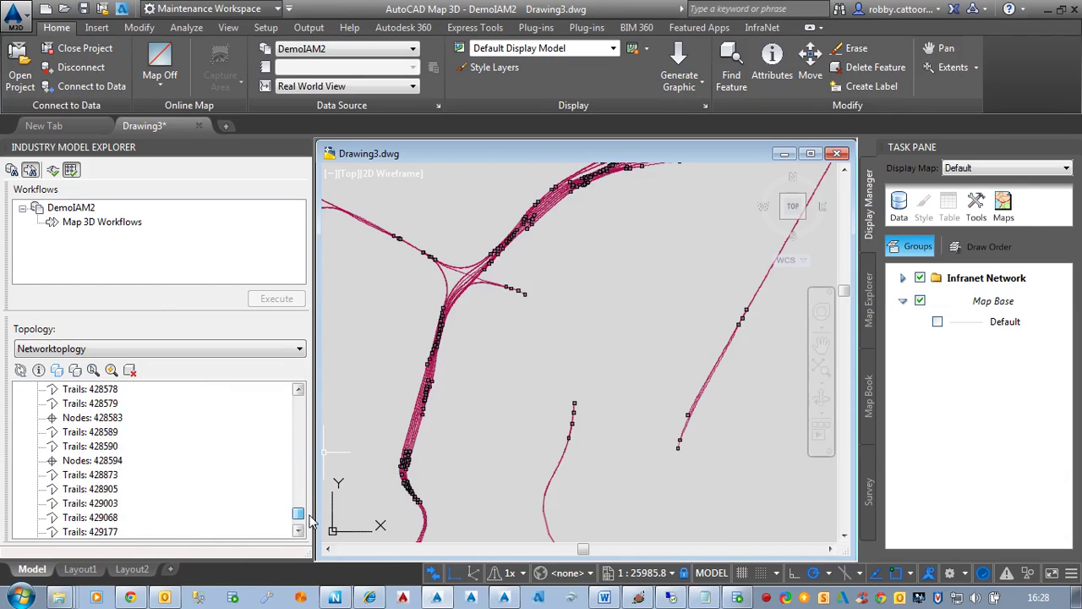
Turn on zoom-on-click and jump between node 428583 and trail 428589 in the results
click(108, 422)
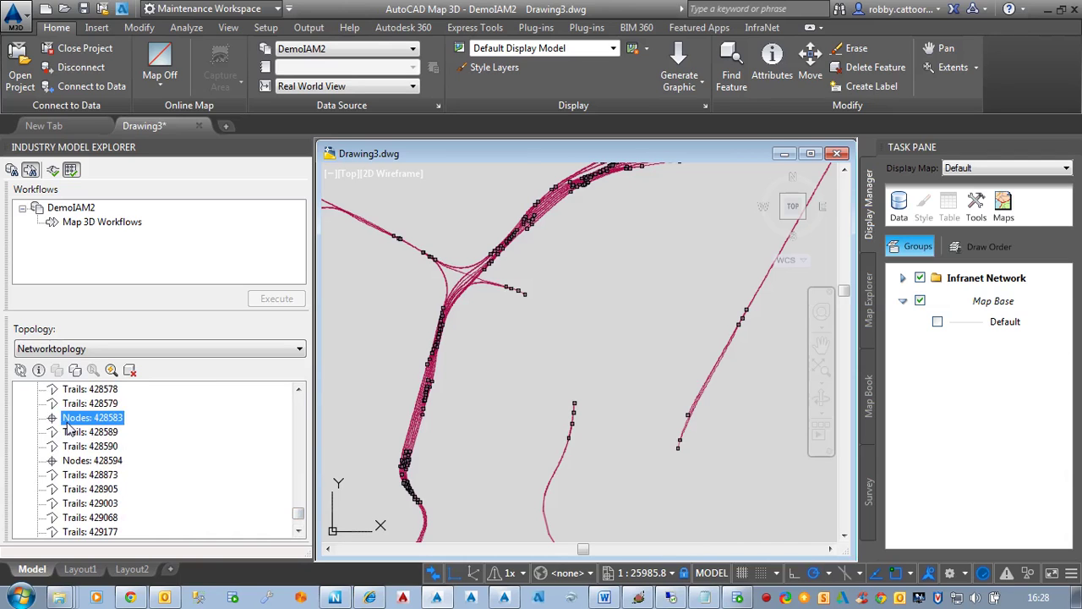
right_click(80, 420)
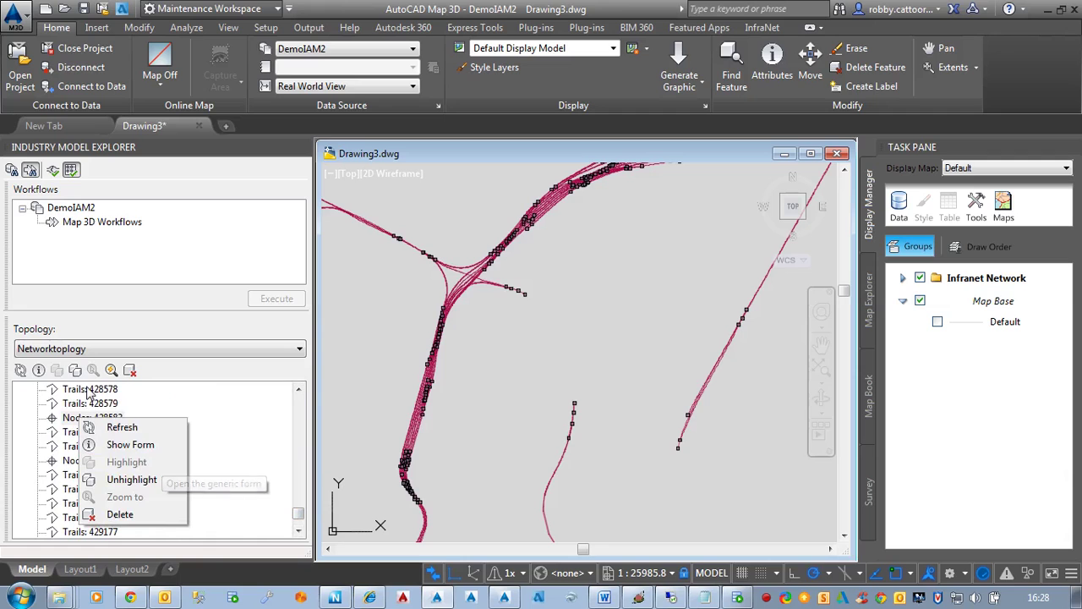
click(112, 372)
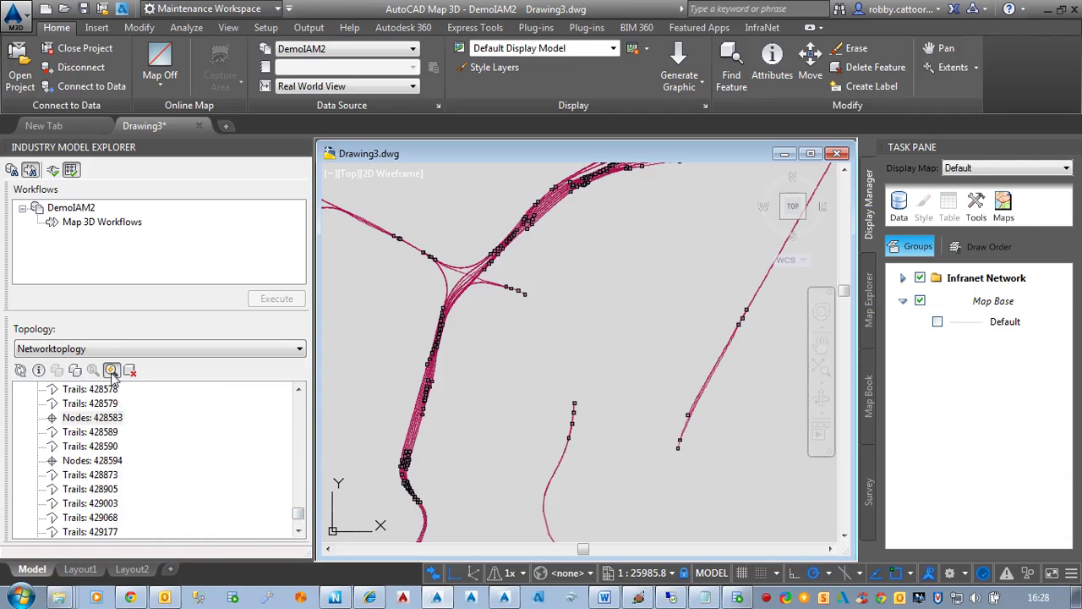
click(98, 418)
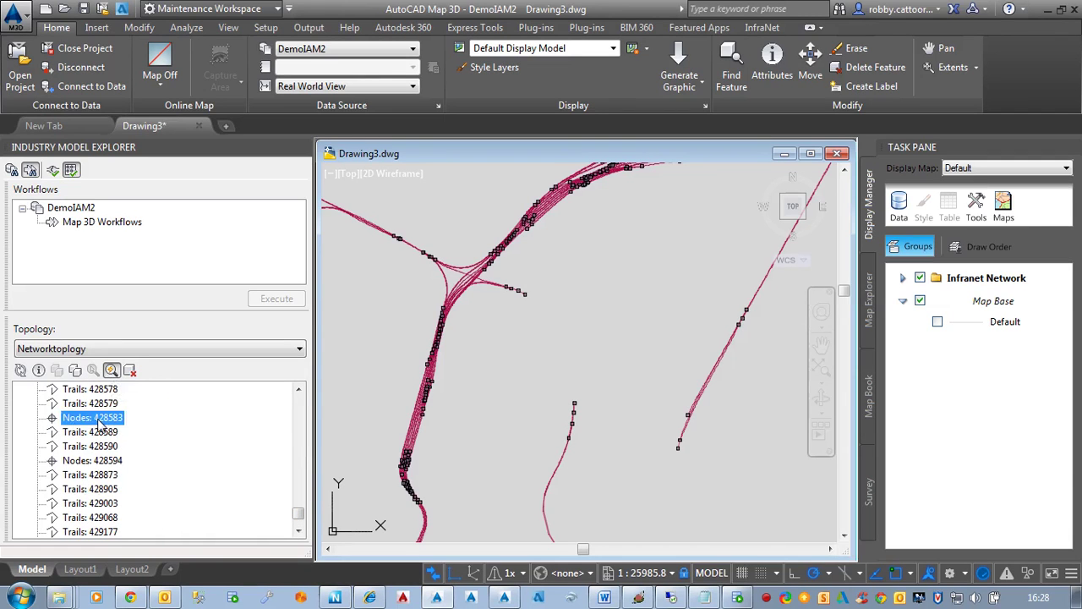
click(98, 432)
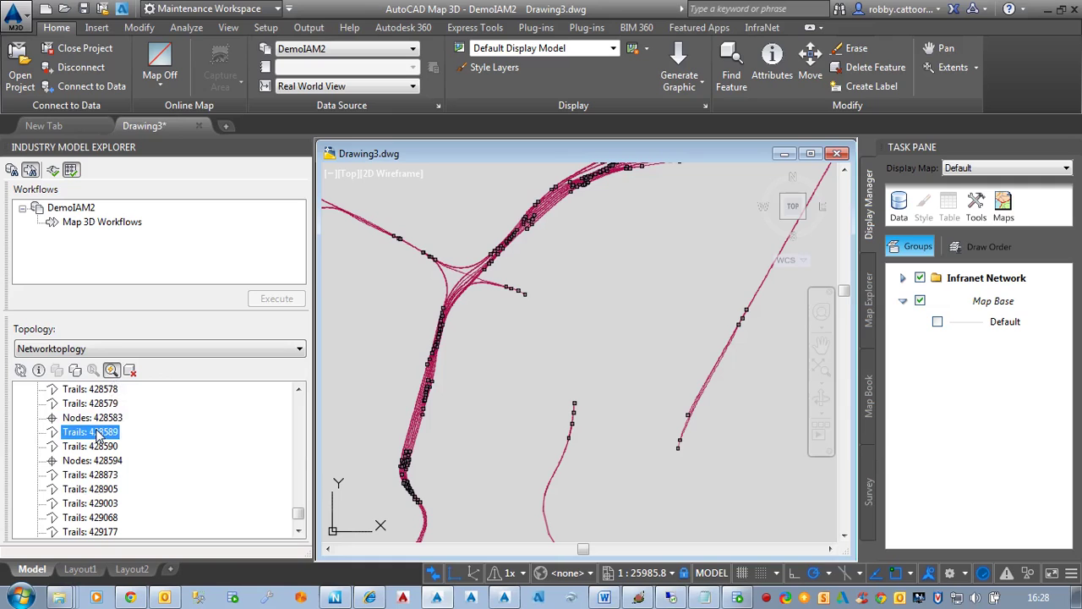
click(99, 421)
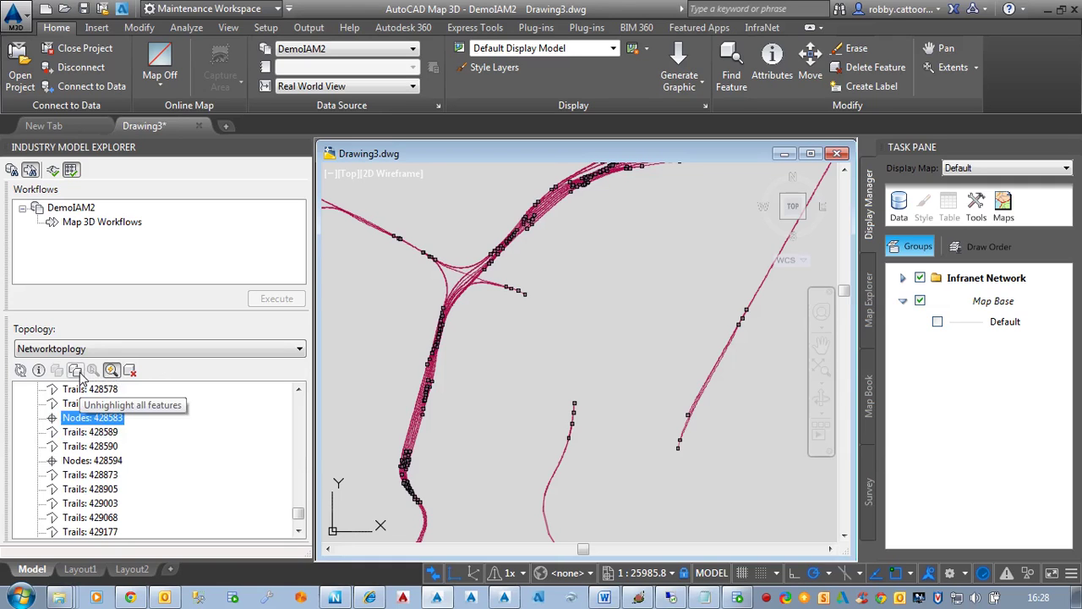
Select trail 428590, move the result list up, and check the actions for trail 4044
right_click(114, 412)
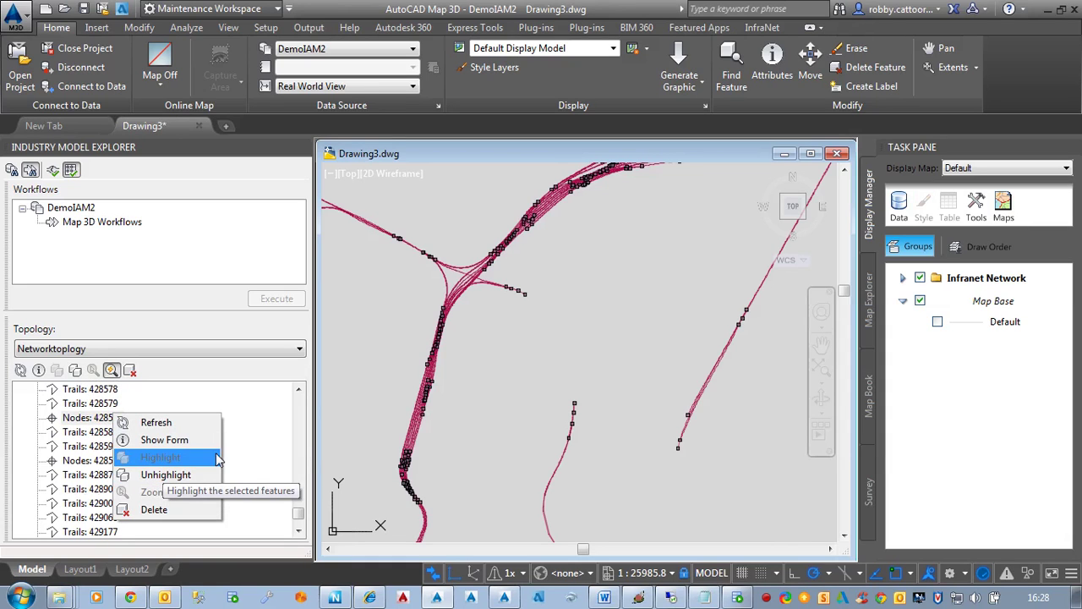
click(259, 445)
click(292, 445)
drag(298, 513, 298, 404)
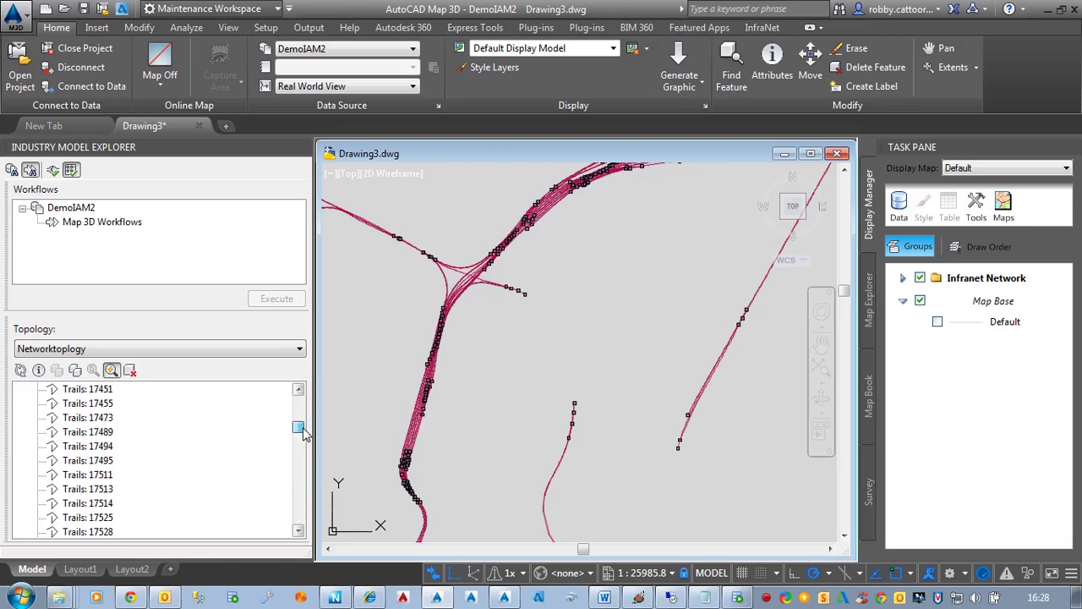
click(93, 417)
right_click(93, 418)
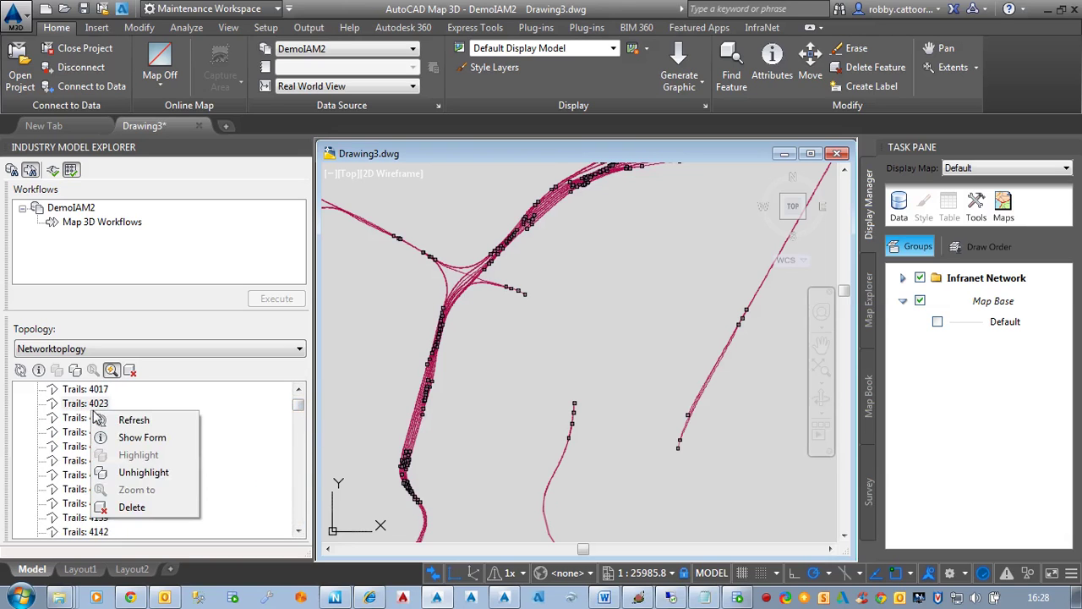
click(602, 414)
Cancel the drawing selection and zoom out to show the whole network
click(546, 373)
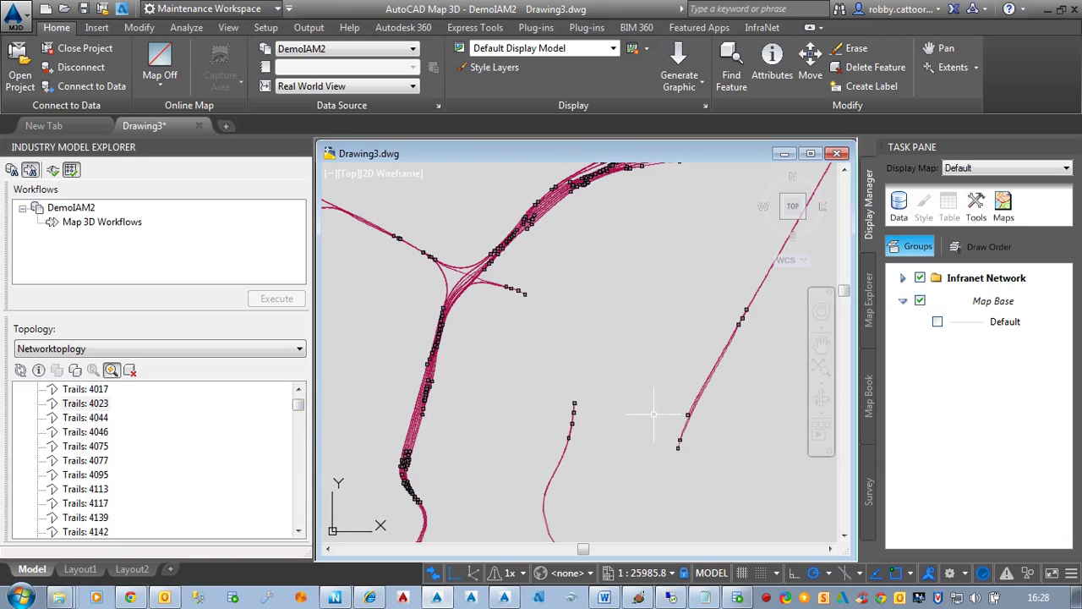
scroll(648, 415, down, 5)
scroll(630, 421, down, 6)
scroll(635, 422, down, 4)
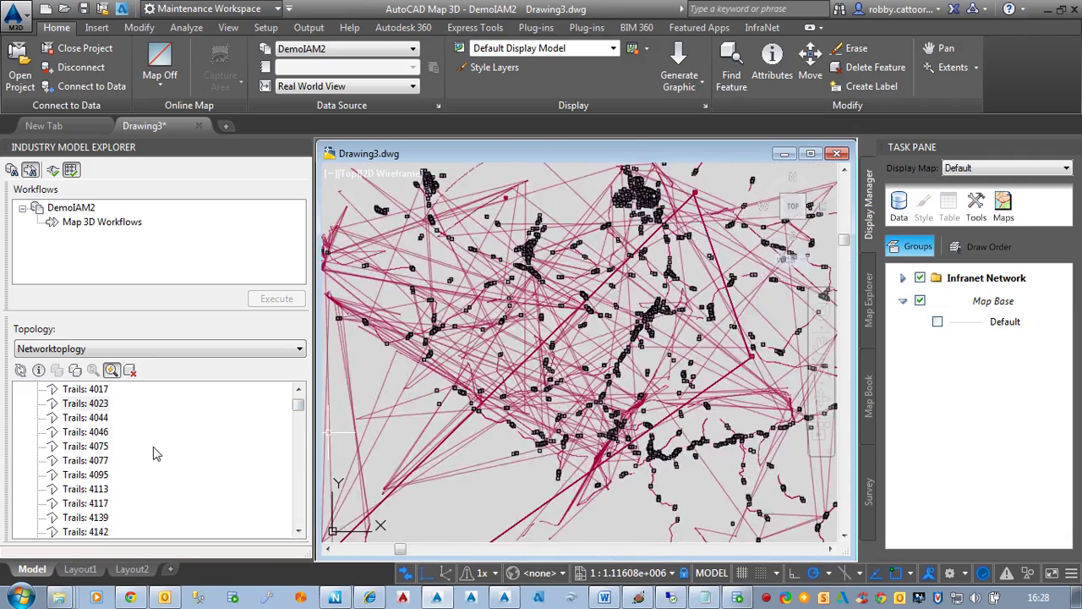
Zoom the map to trails 4017 and 4023, panning across the parallel trails
click(104, 391)
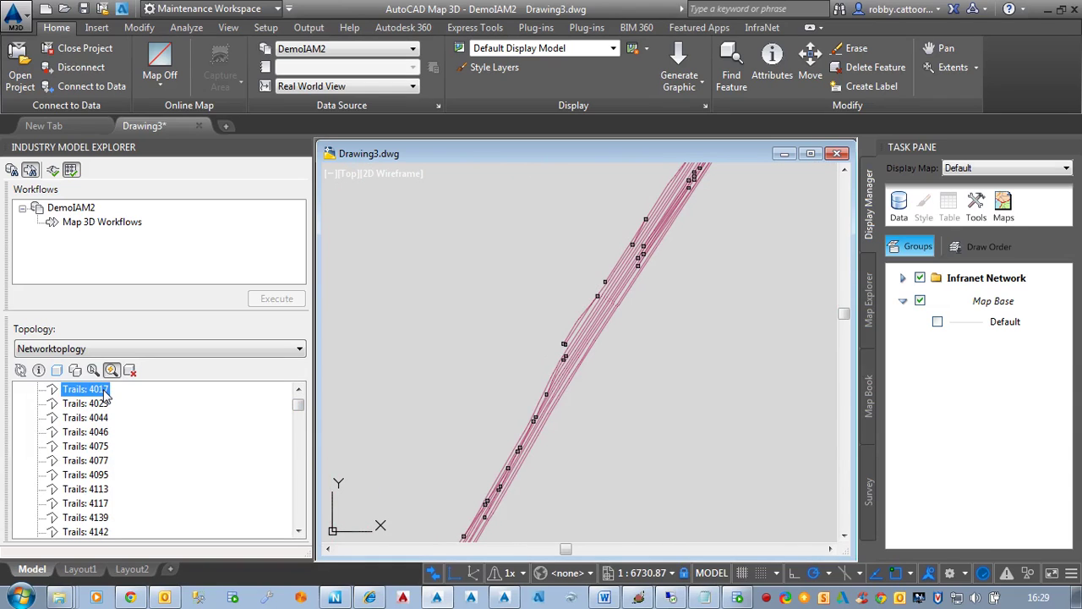
scroll(592, 358, up, 3)
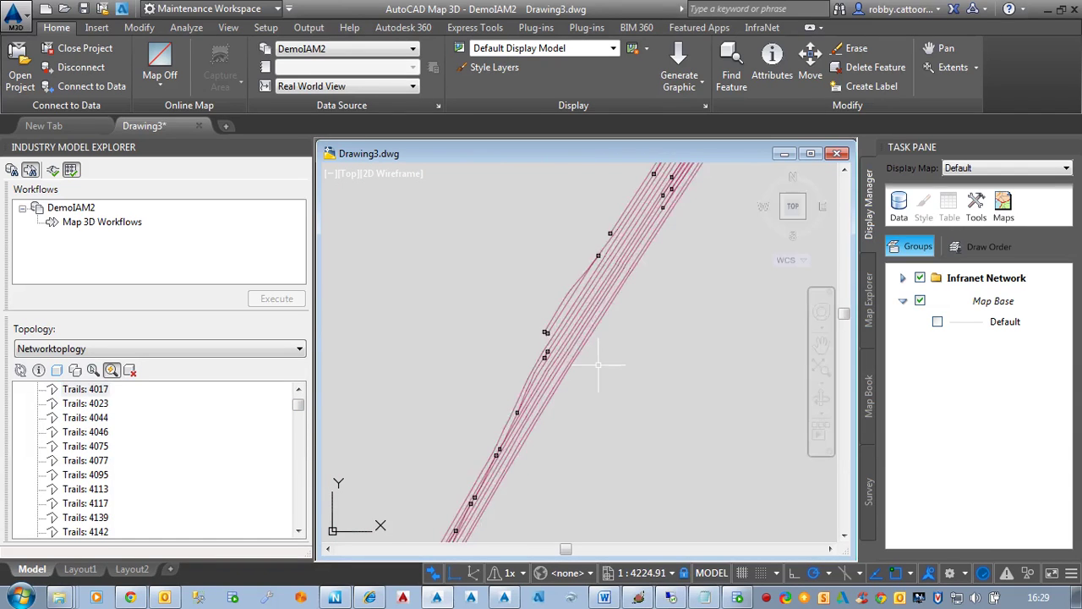
scroll(580, 346, up, 5)
middle_drag(485, 314, 625, 304)
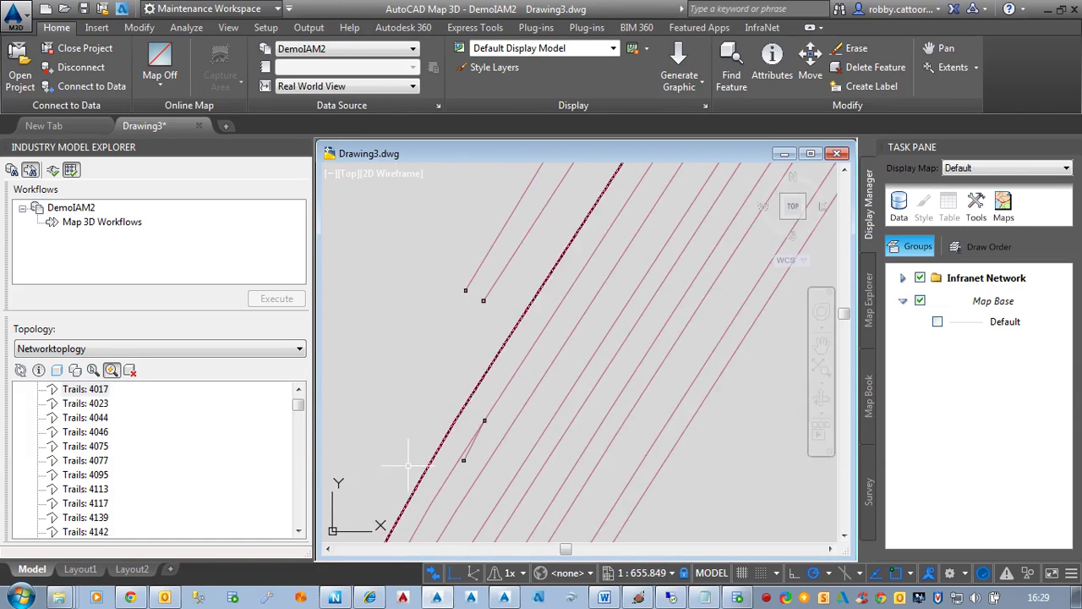
click(80, 391)
click(80, 403)
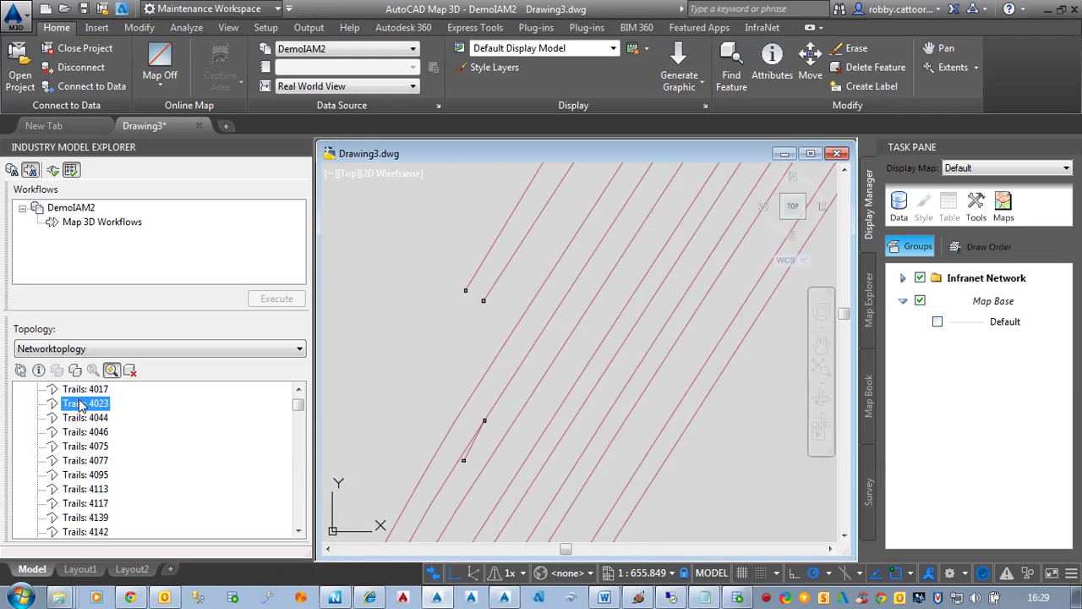
click(82, 392)
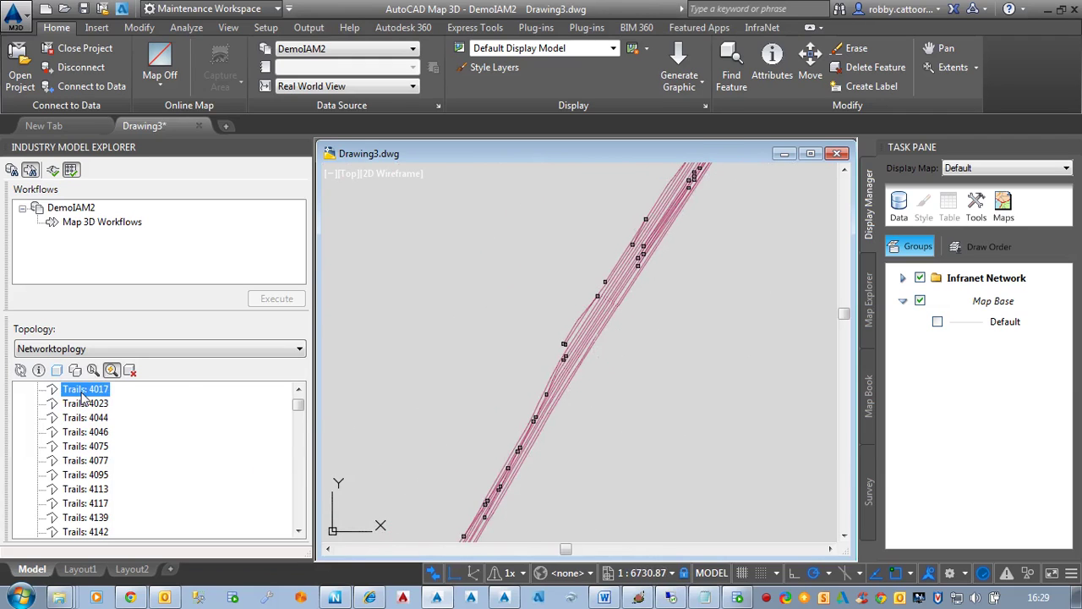
Highlight trail 4017 in yellow and pan along it to inspect its loose ends
right_click(82, 394)
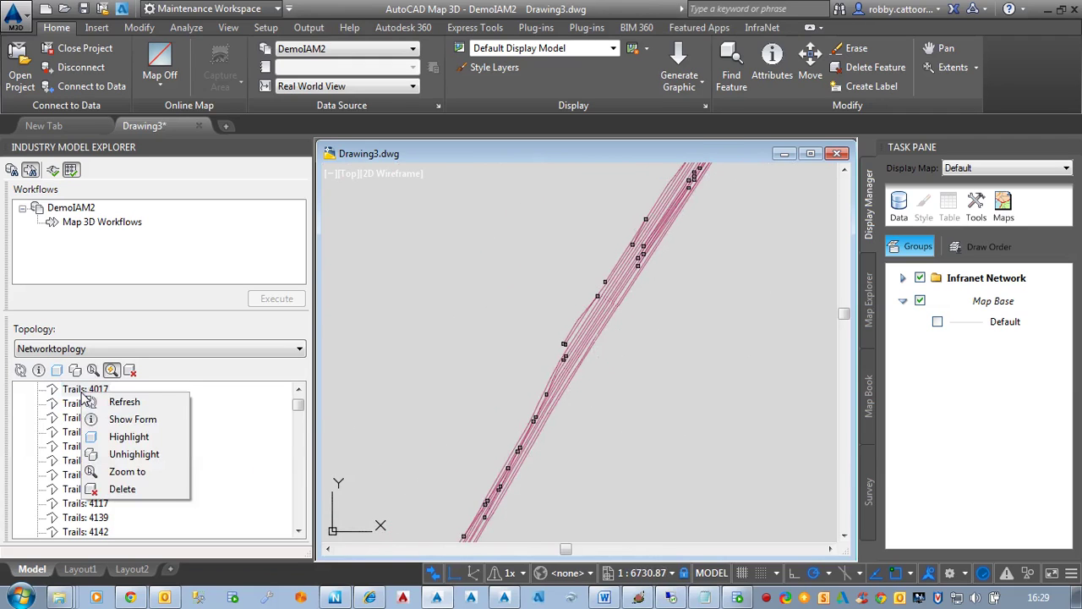
click(119, 437)
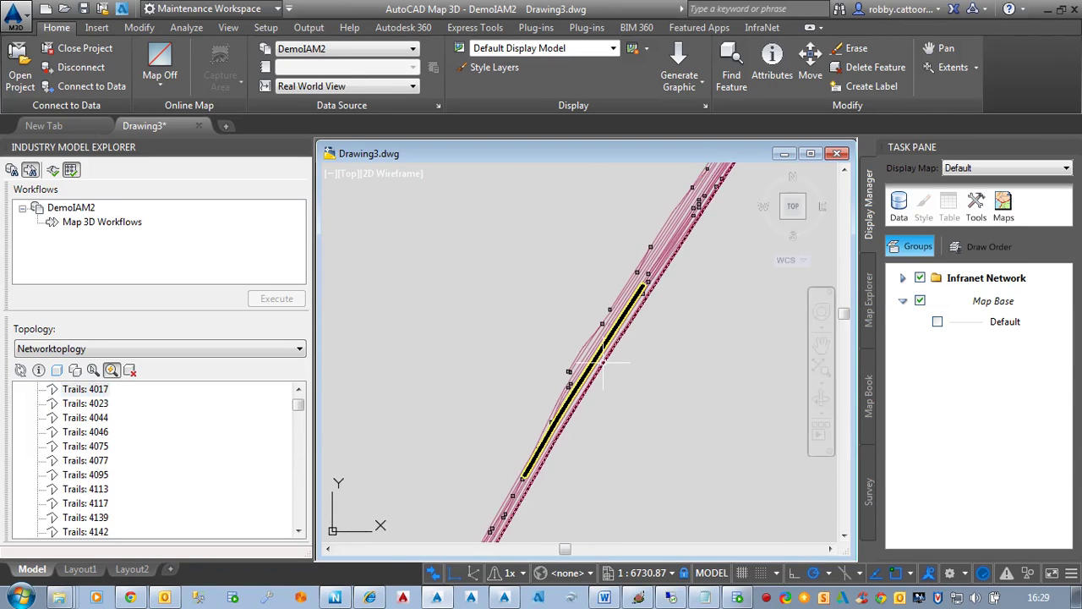
scroll(638, 292, up, 2)
scroll(644, 283, up, 3)
scroll(651, 270, up, 3)
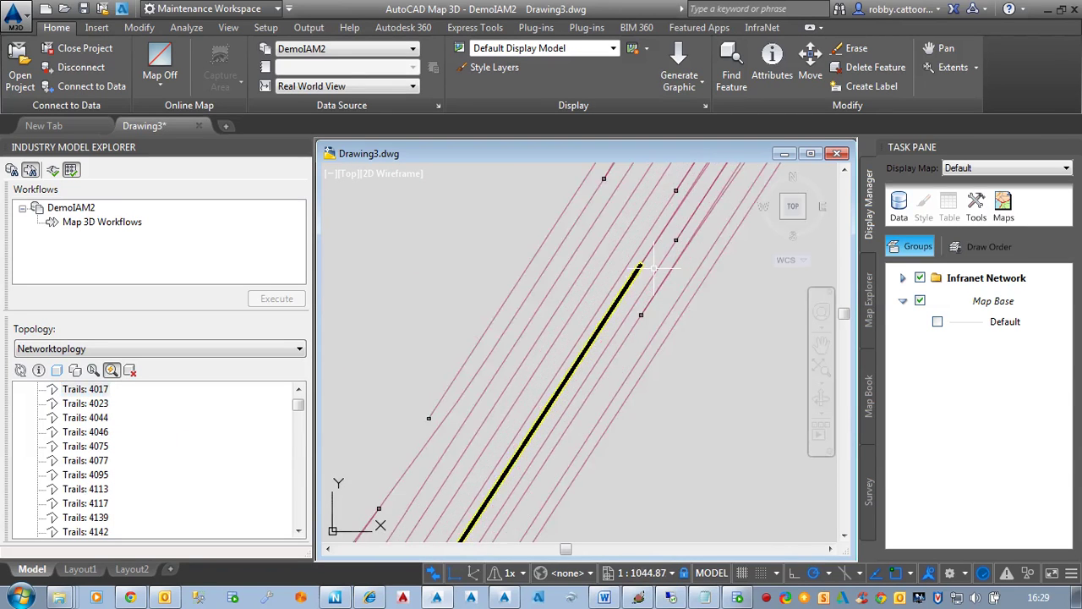
middle_drag(620, 307, 569, 363)
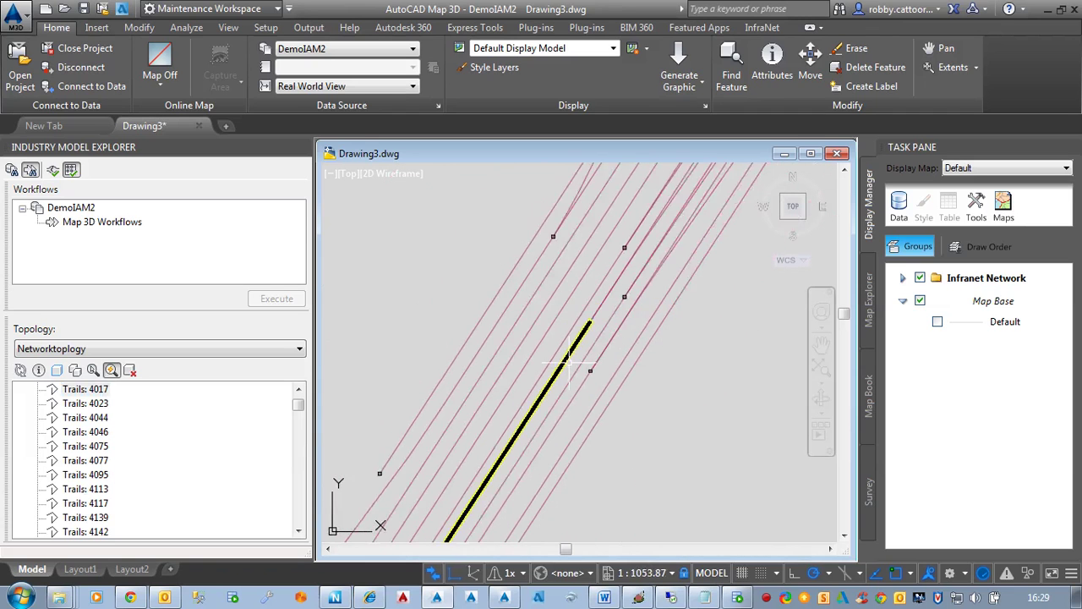
scroll(592, 290, down, 2)
middle_drag(592, 290, 622, 228)
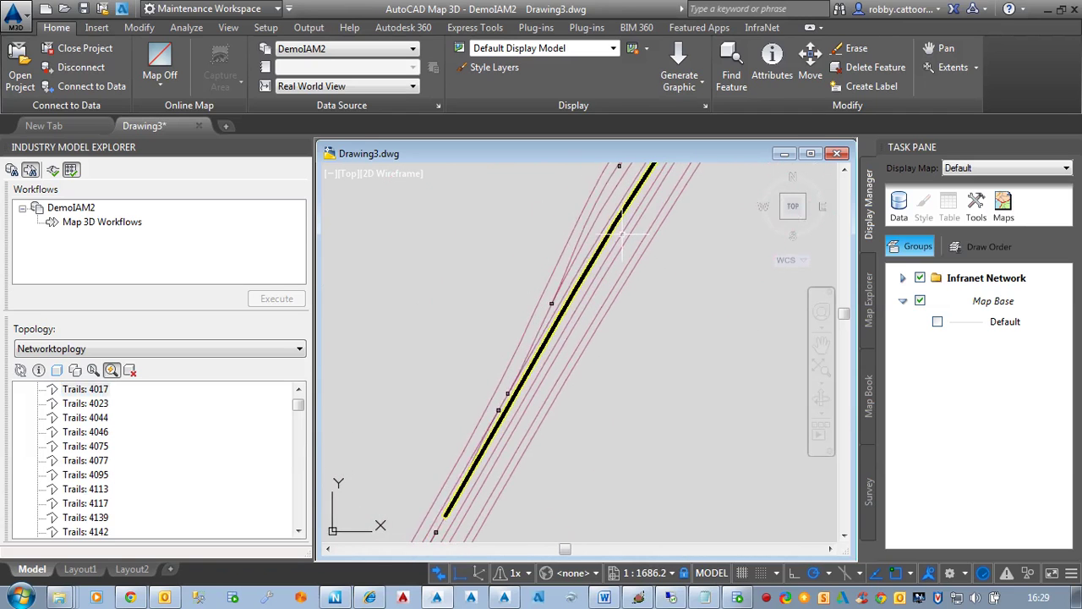
scroll(583, 287, up, 1)
scroll(524, 355, up, 1)
scroll(485, 418, up, 2)
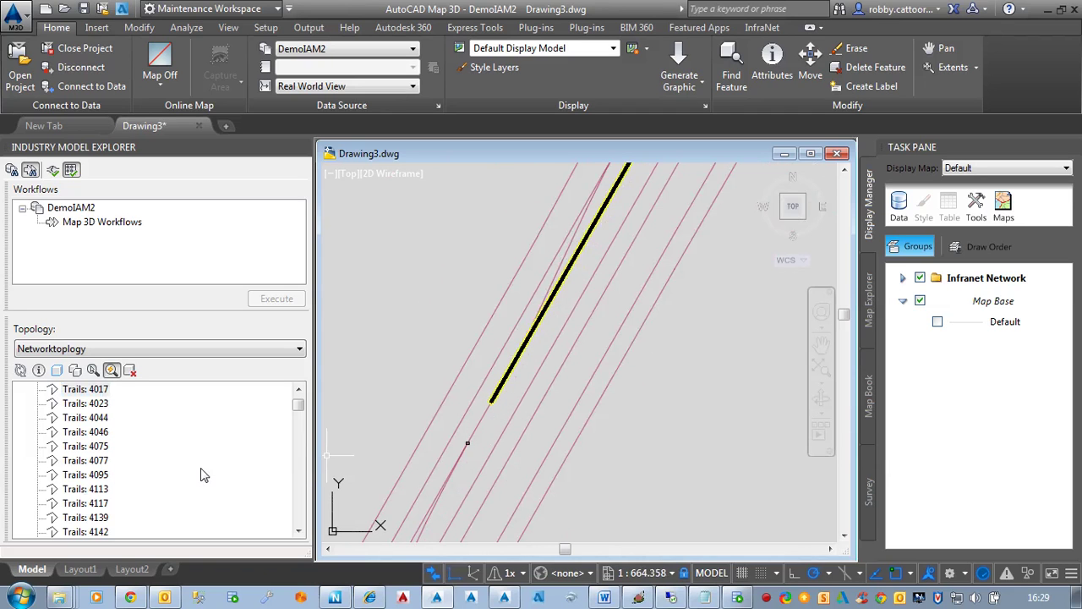
mouse_move(297, 407)
mouse_down()
mouse_move(298, 499)
mouse_move(319, 414)
mouse_up()
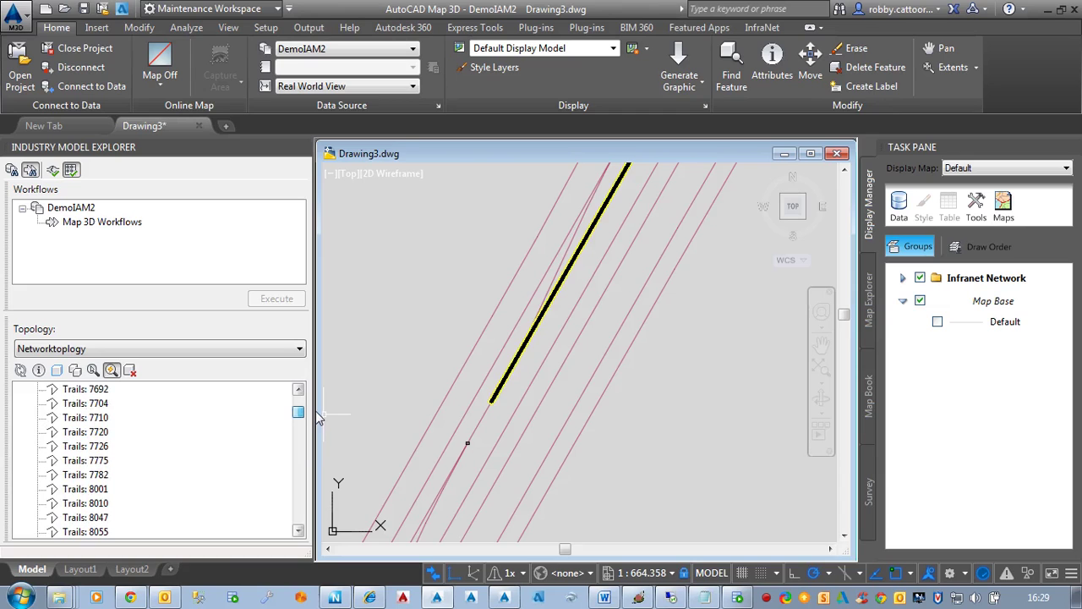